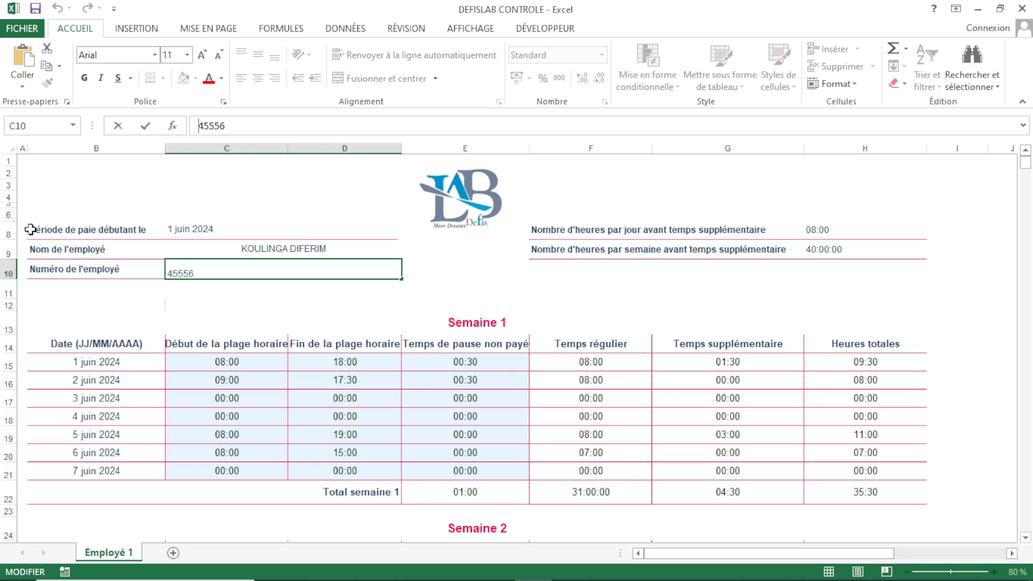
Set the pay period's start date to 01/05/2024.
click(216, 230)
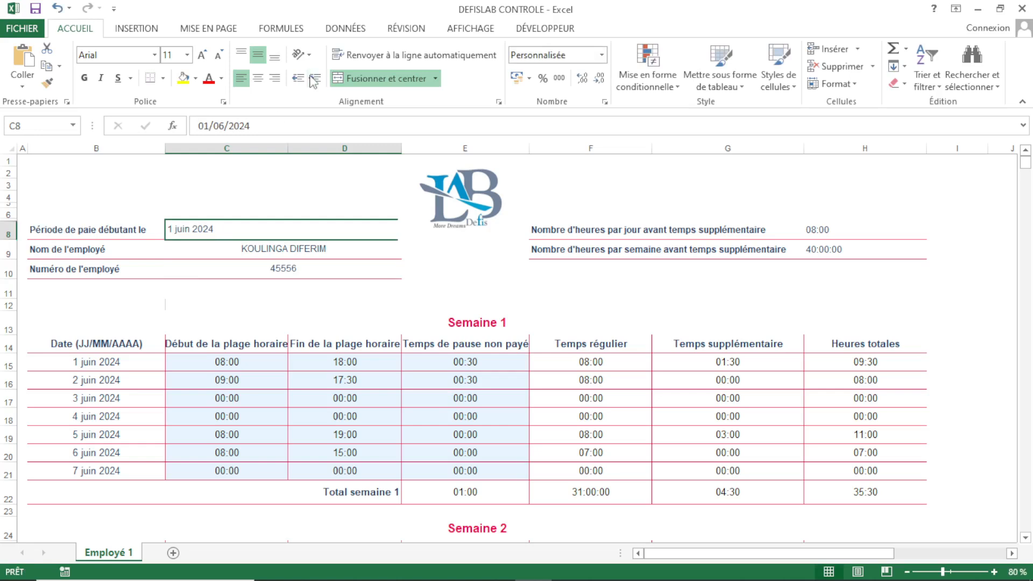
click(224, 127)
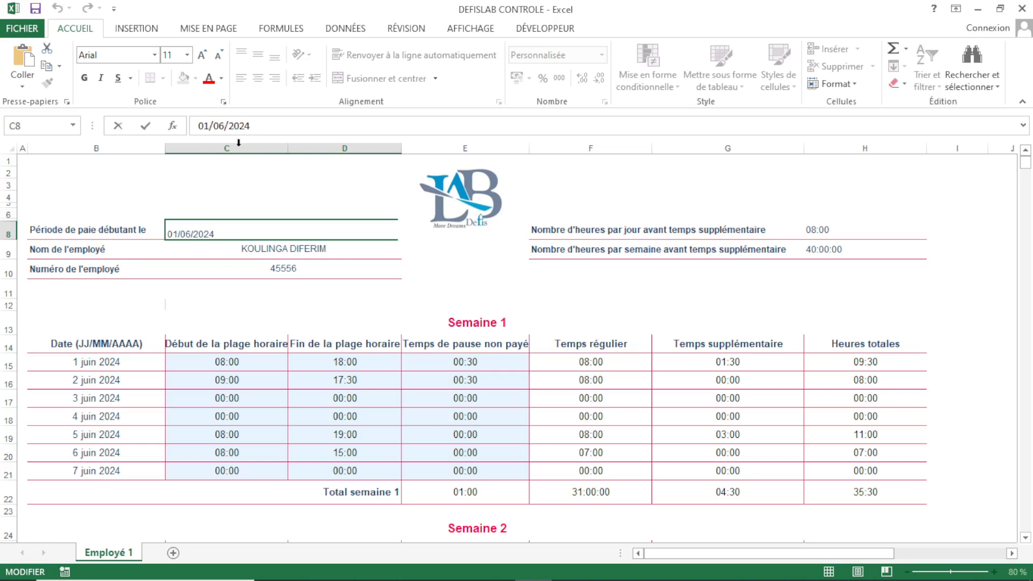
key(BackSpace)
text(5)
key(Return)
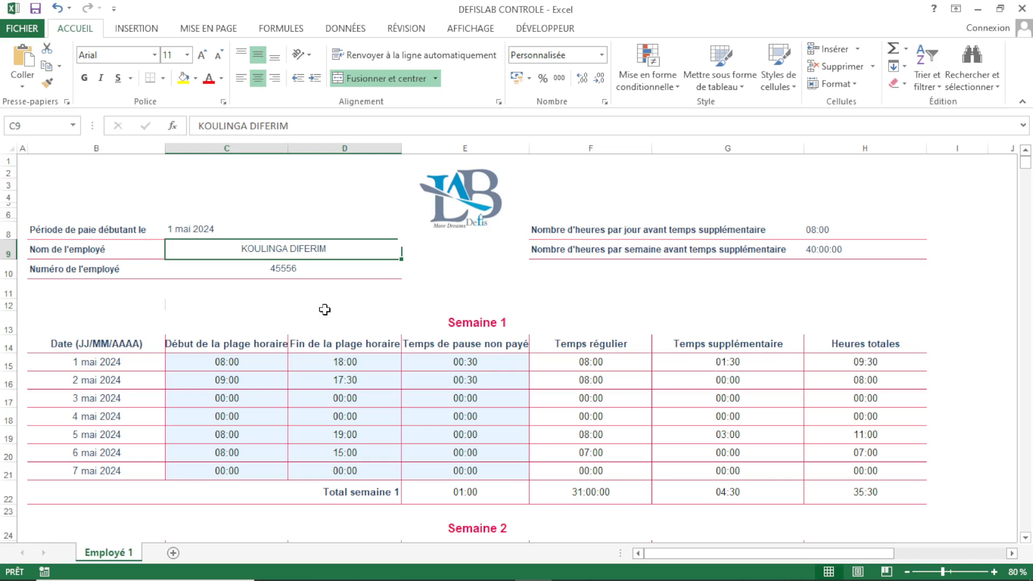
Set the shift start time for 3 May in week 1 to 10:00.
click(223, 399)
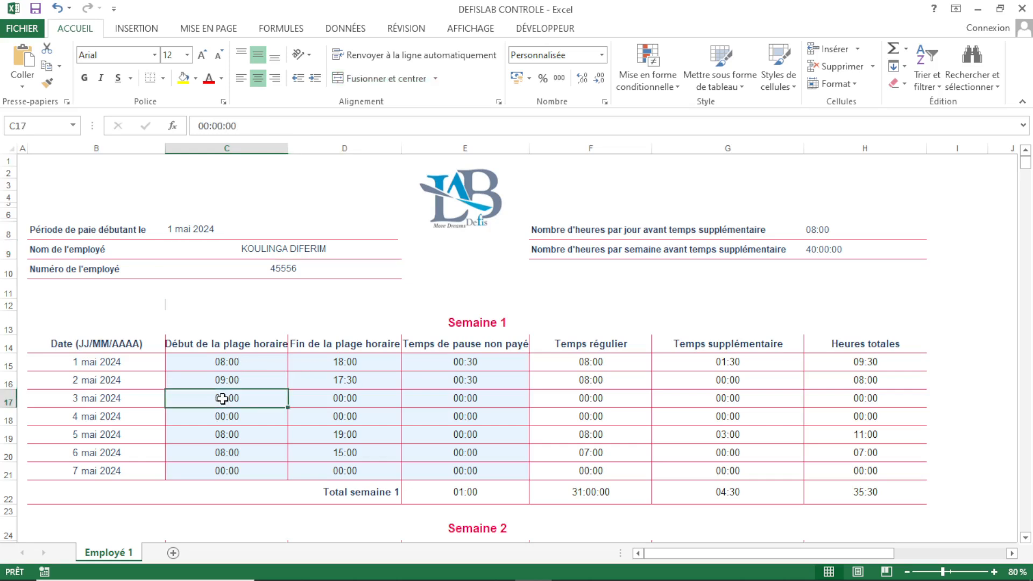
click(209, 125)
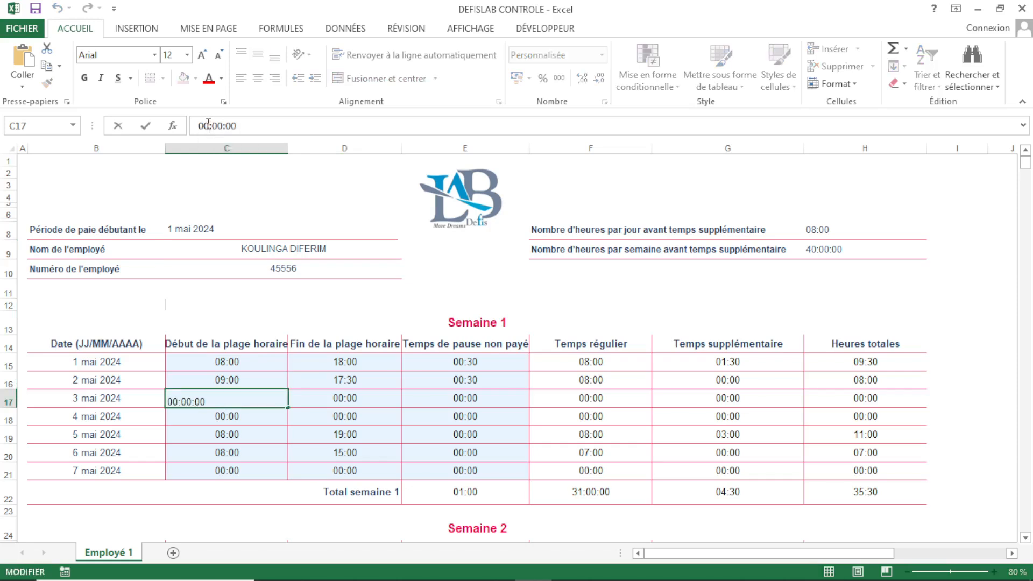
key(BackSpace)
key(BackSpace)
text(10)
key(Return)
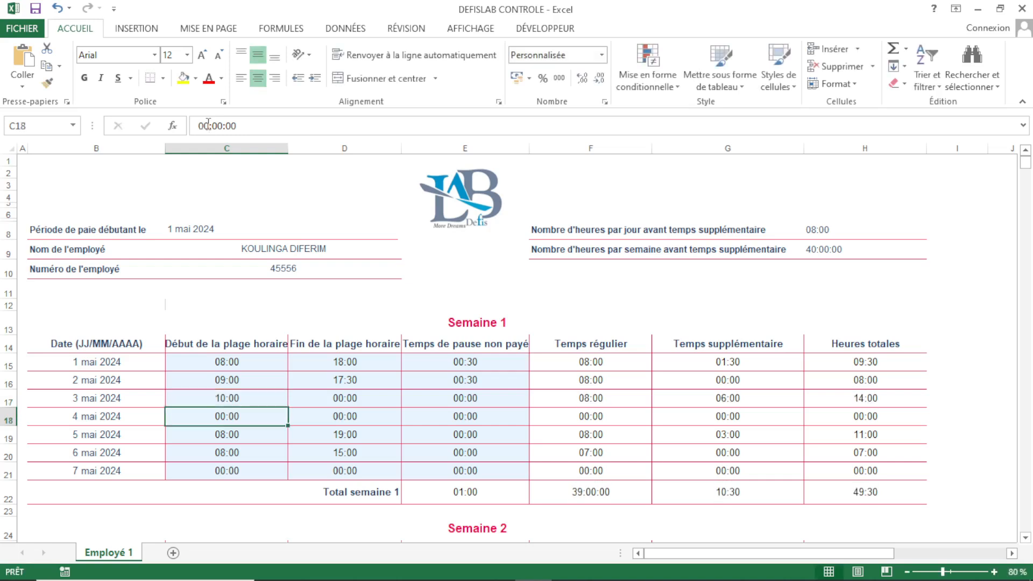
click(225, 397)
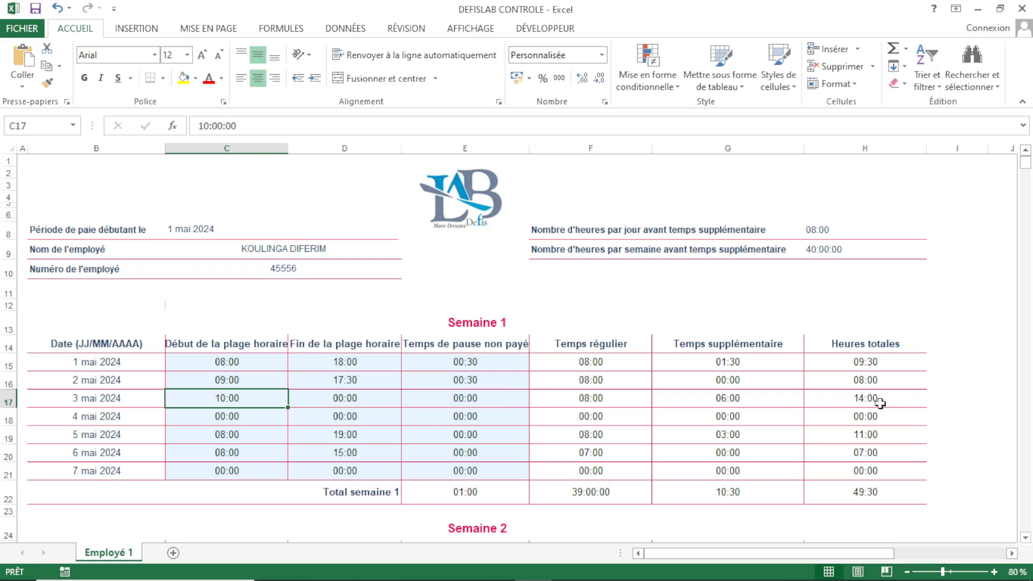
Set the shift end time for 3 May in week 1 to 15:00.
click(342, 401)
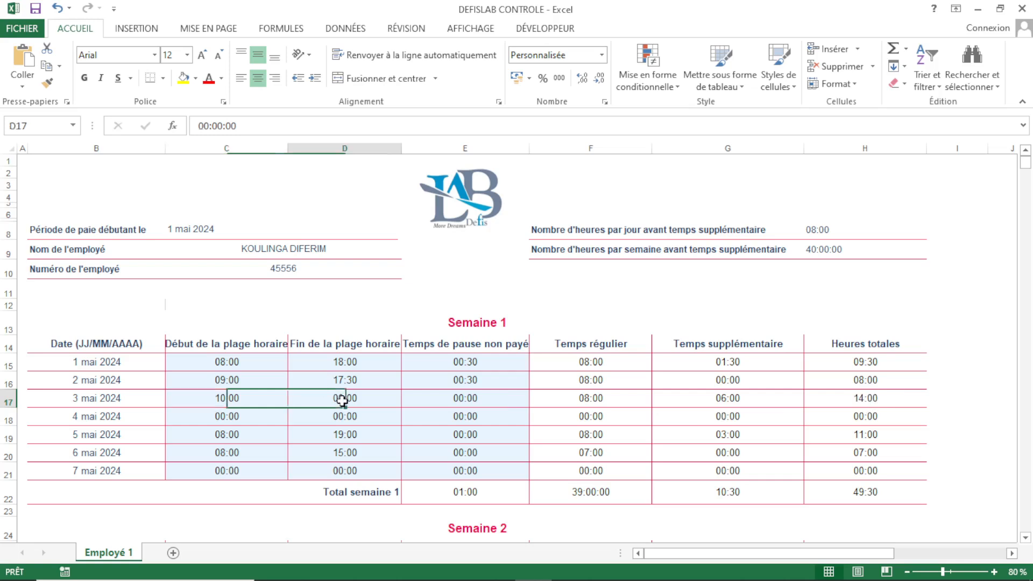
click(209, 126)
key(BackSpace)
key(BackSpace)
text(15)
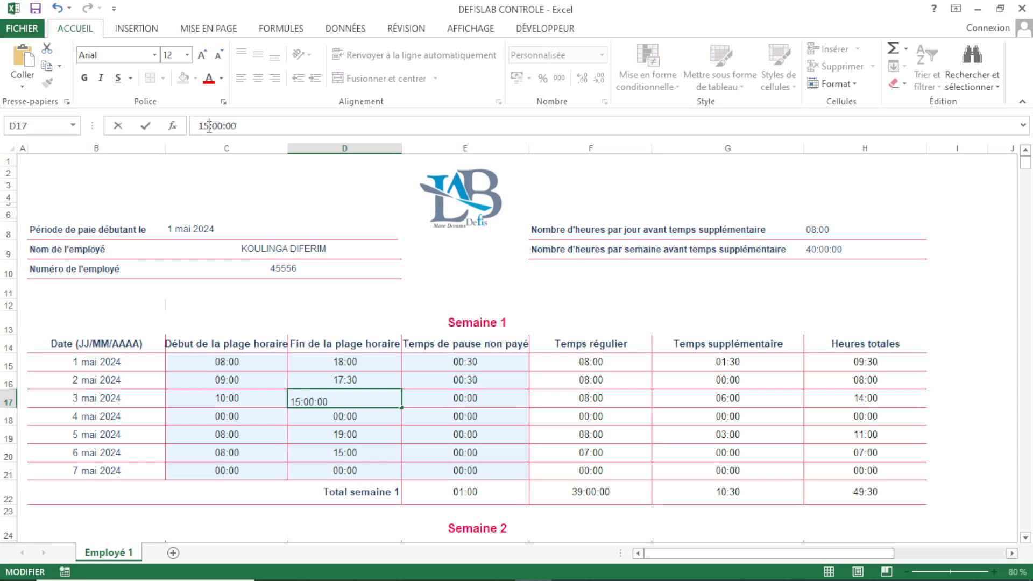
key(Return)
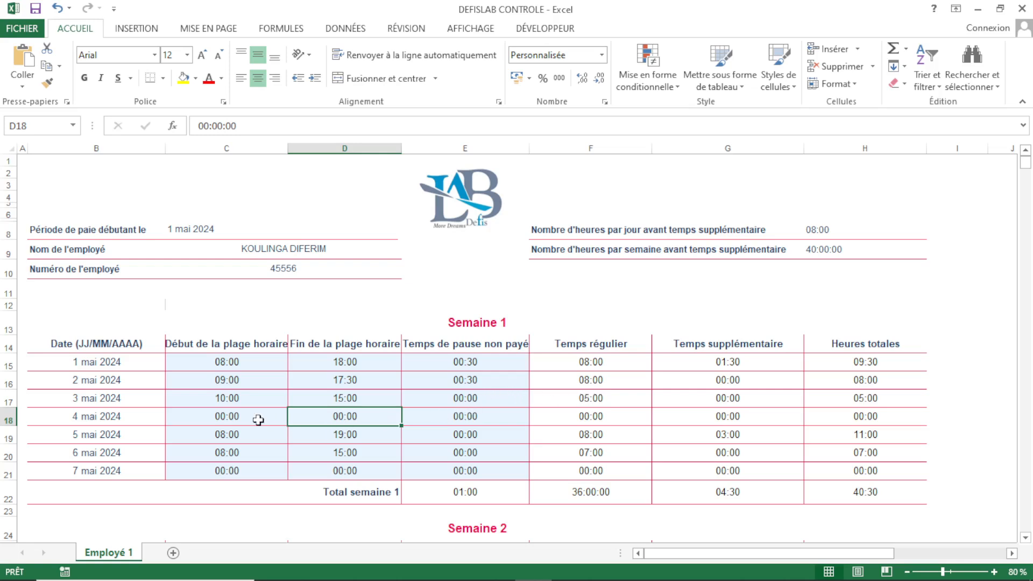
Set the unpaid break time for 3 May in week 1 to 01:00.
click(248, 401)
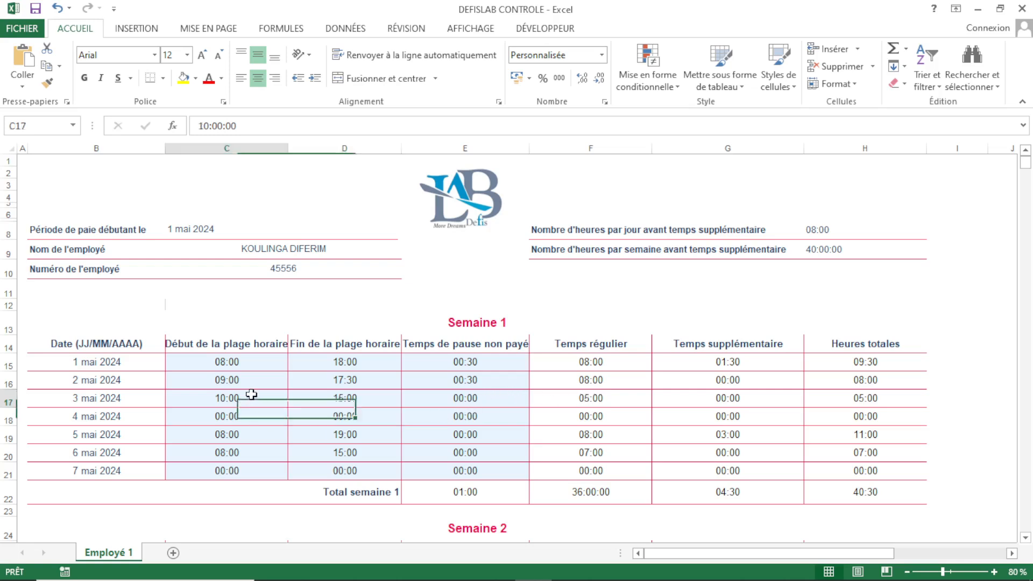
click(440, 396)
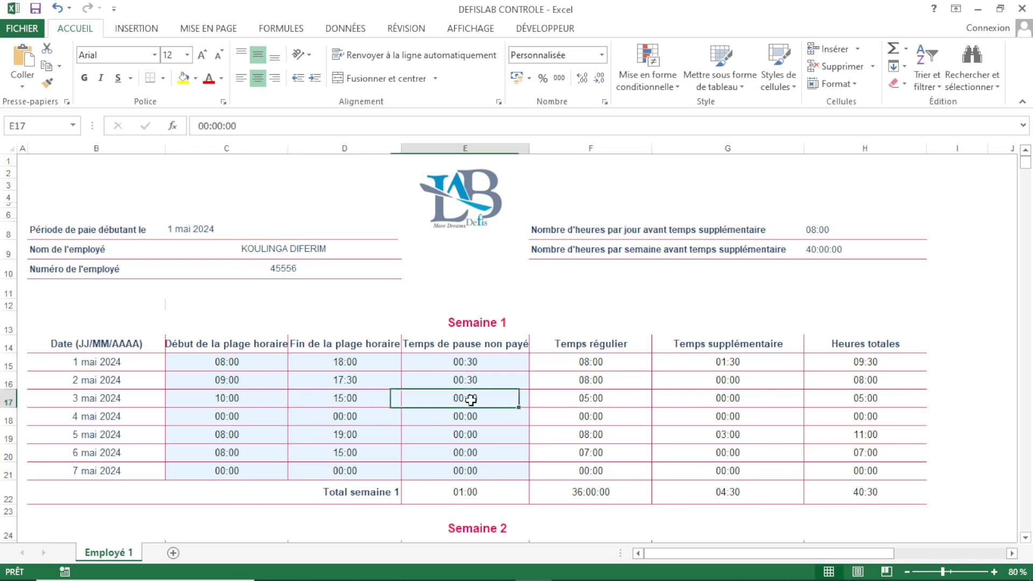
click(207, 126)
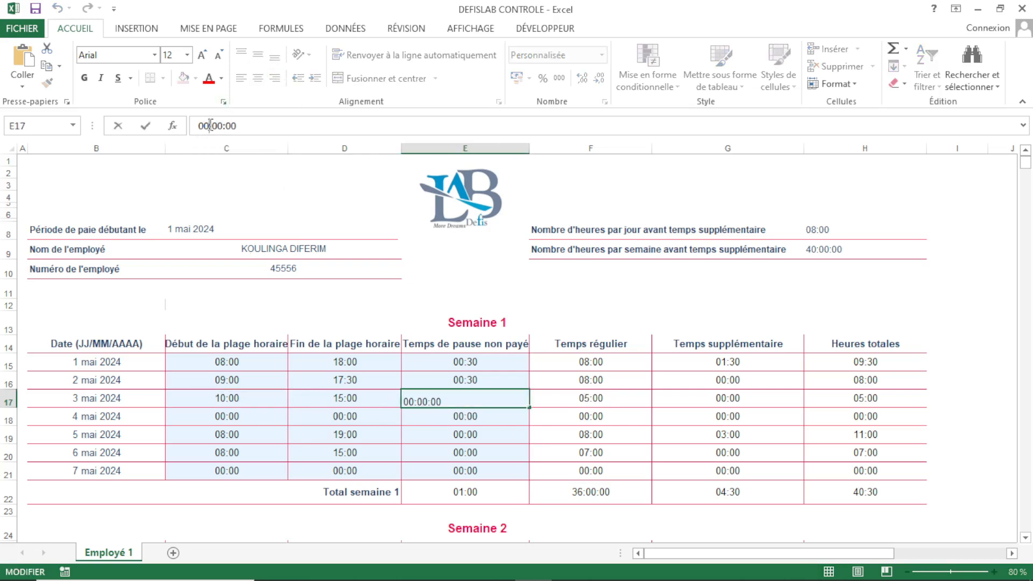
key(Delete)
text(1)
key(Return)
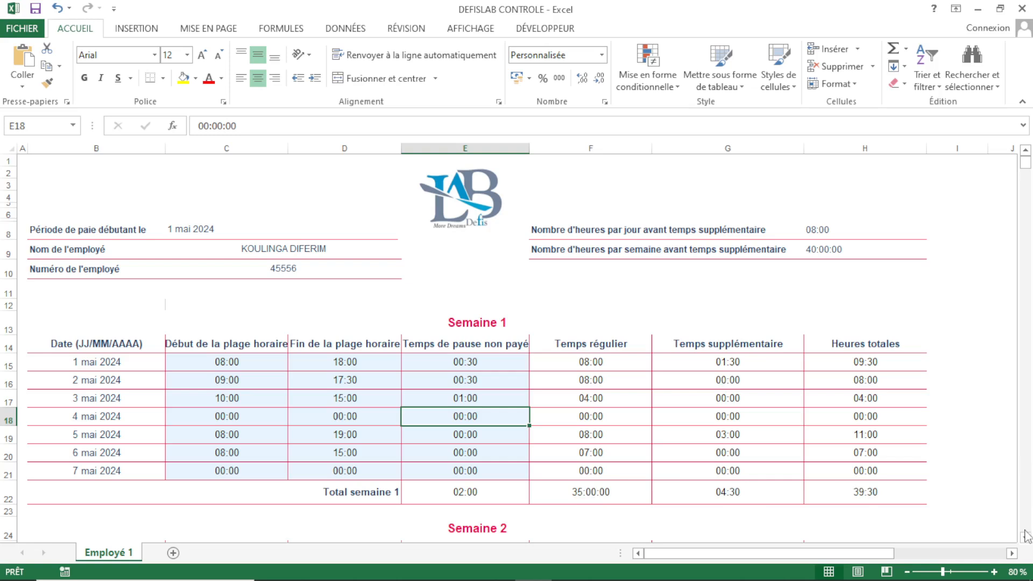
Review the timesheet tables for weeks 2 to 4 and the overall total row below them.
scroll(1025, 538, down, 5)
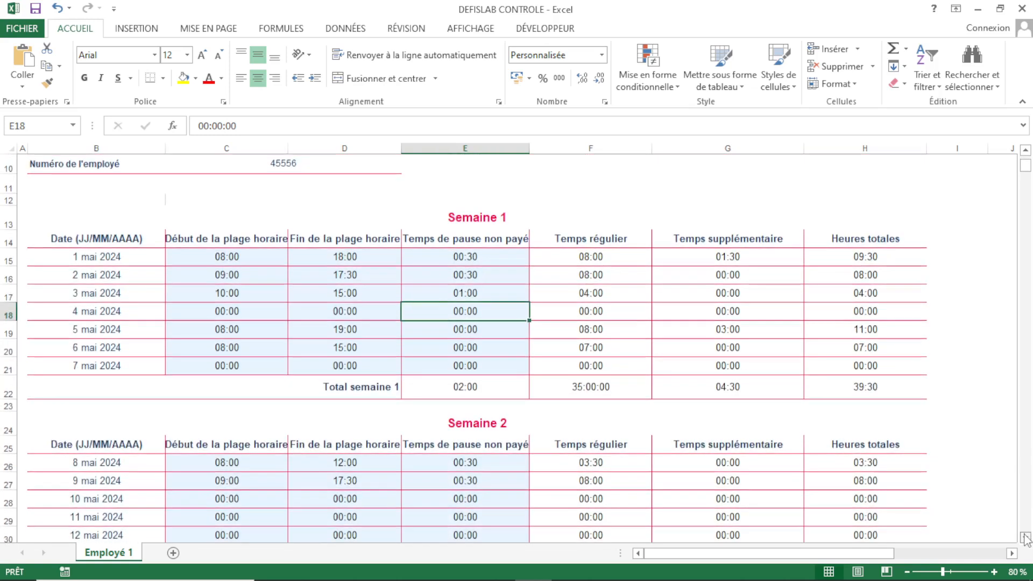
scroll(1025, 538, down, 2)
scroll(1025, 538, down, 4)
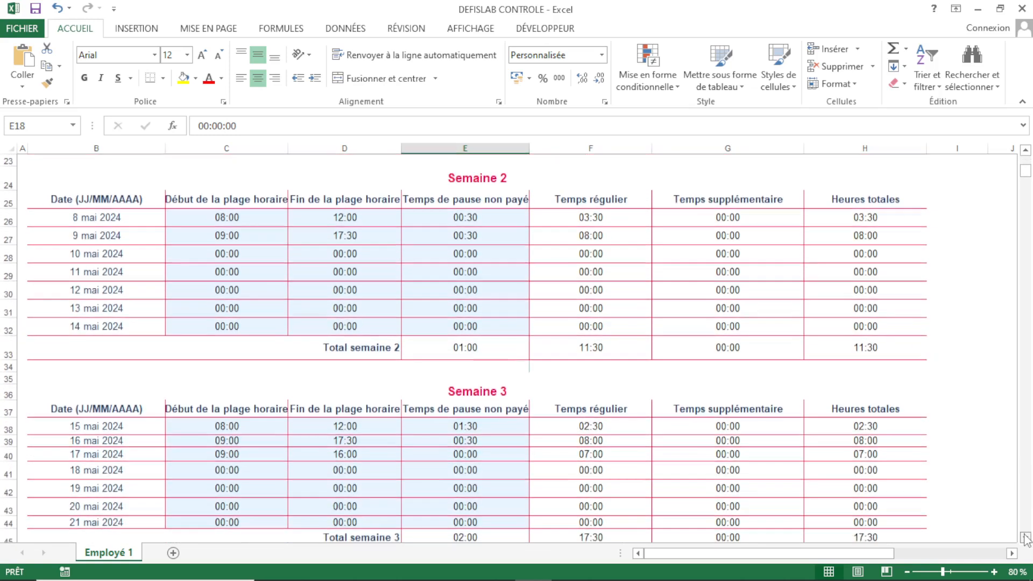
scroll(1025, 538, down, 4)
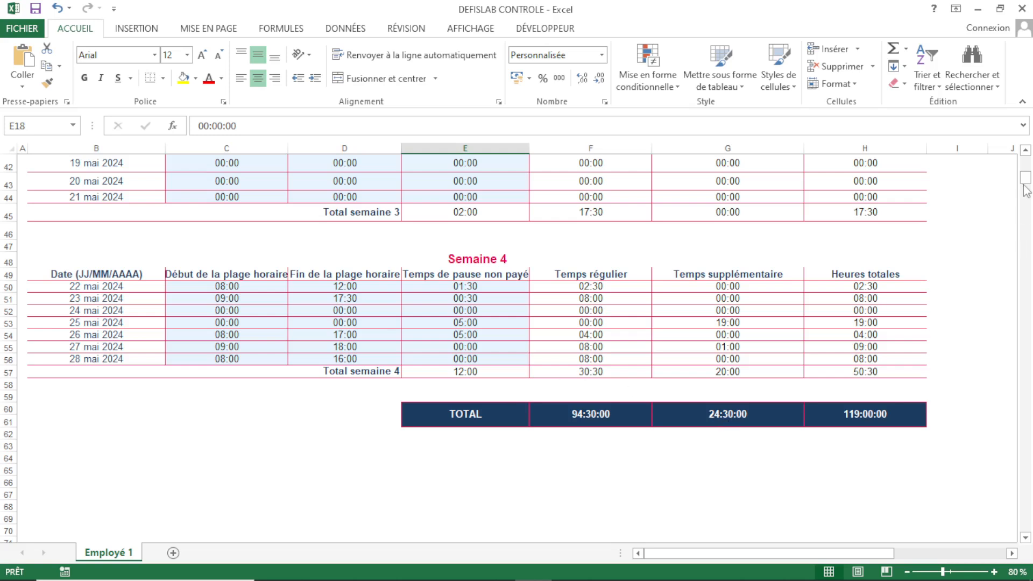
mouse_move(1026, 183)
mouse_down()
mouse_move(1026, 165)
mouse_move(1026, 210)
mouse_move(1025, 172)
mouse_up()
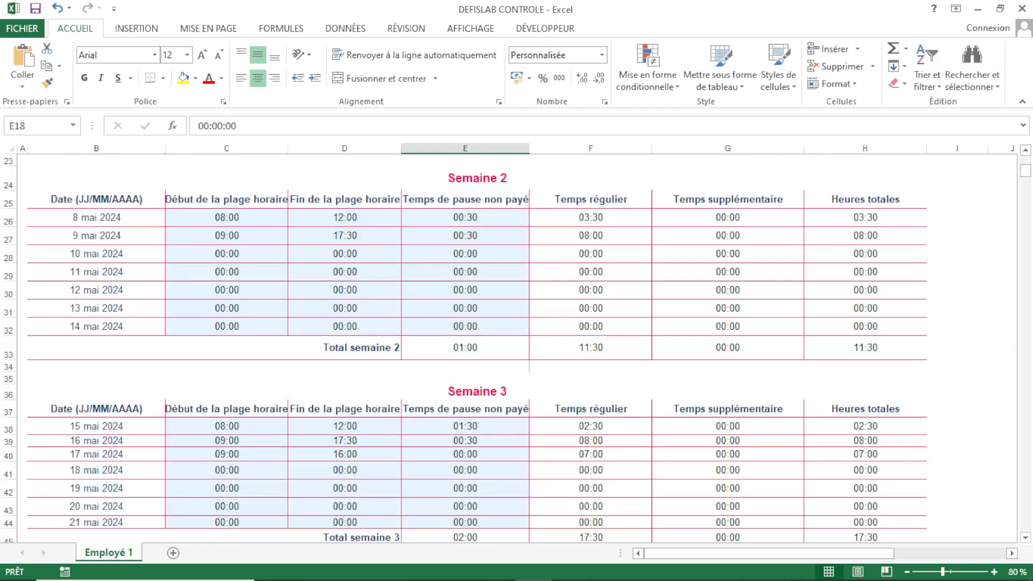
drag(1026, 173, 1025, 159)
click(501, 215)
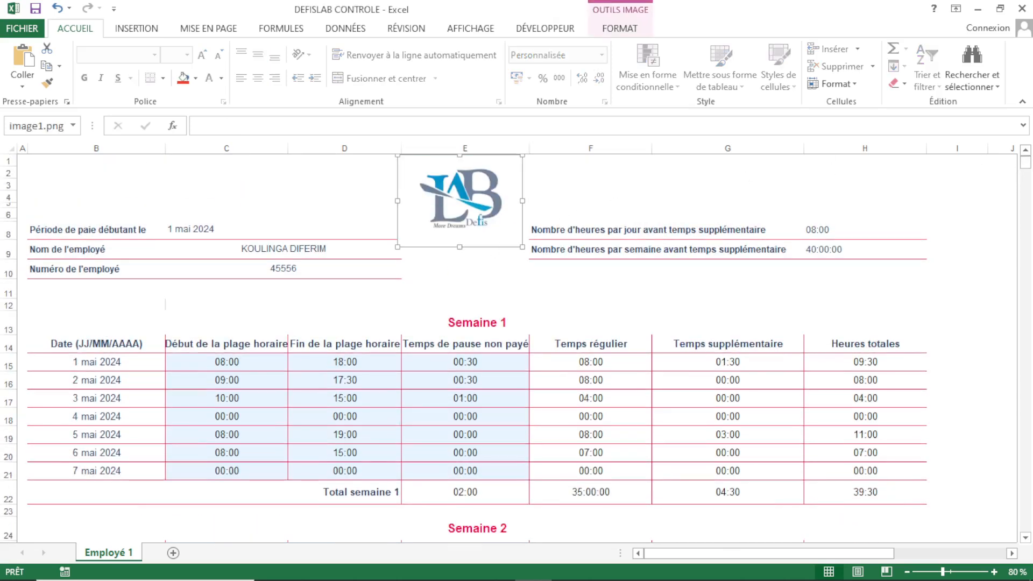
click(500, 571)
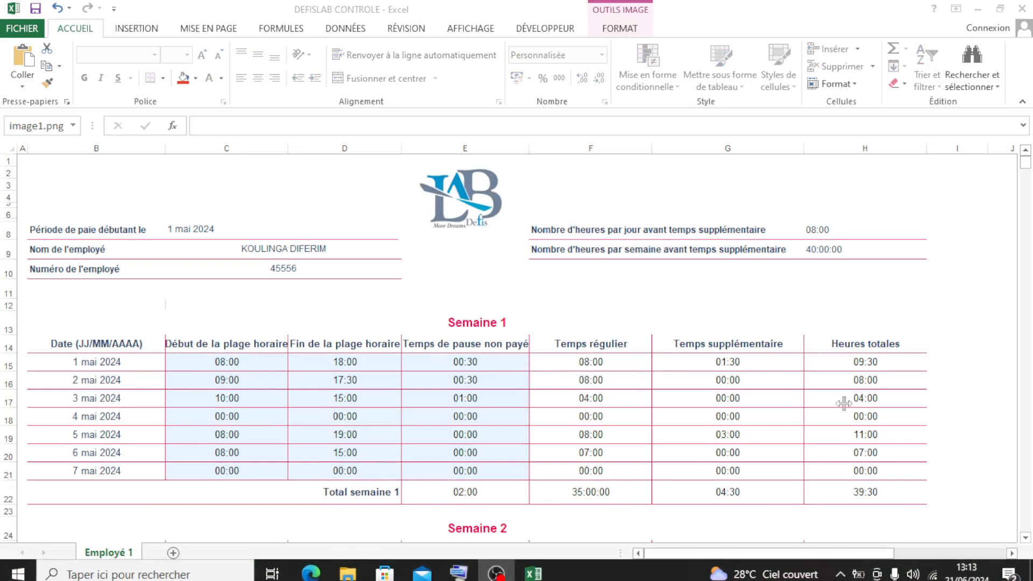